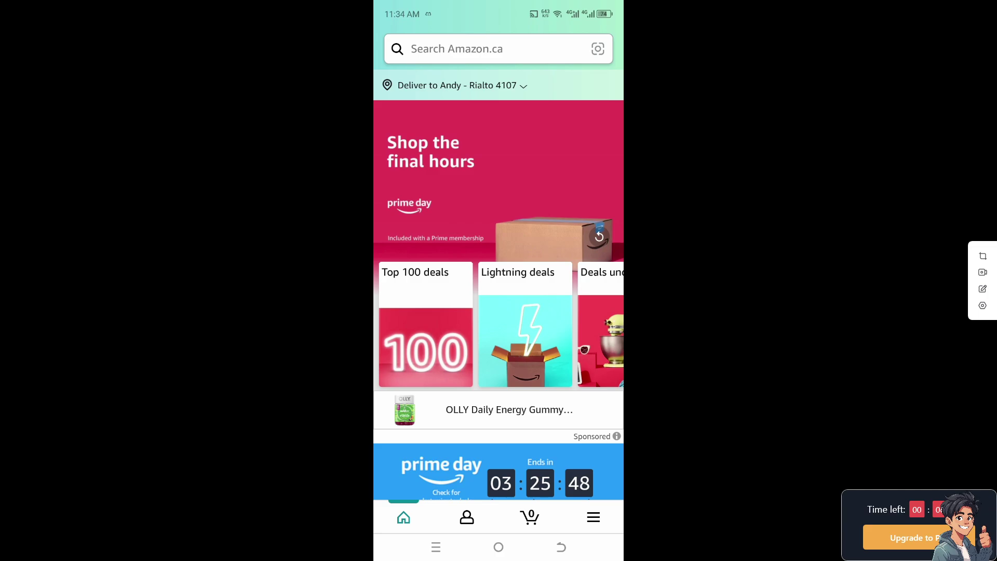
Open Your Orders, which shows no orders placed in the past three months
scroll(498, 284, "down", 1)
scroll(498, 284, "down", 2)
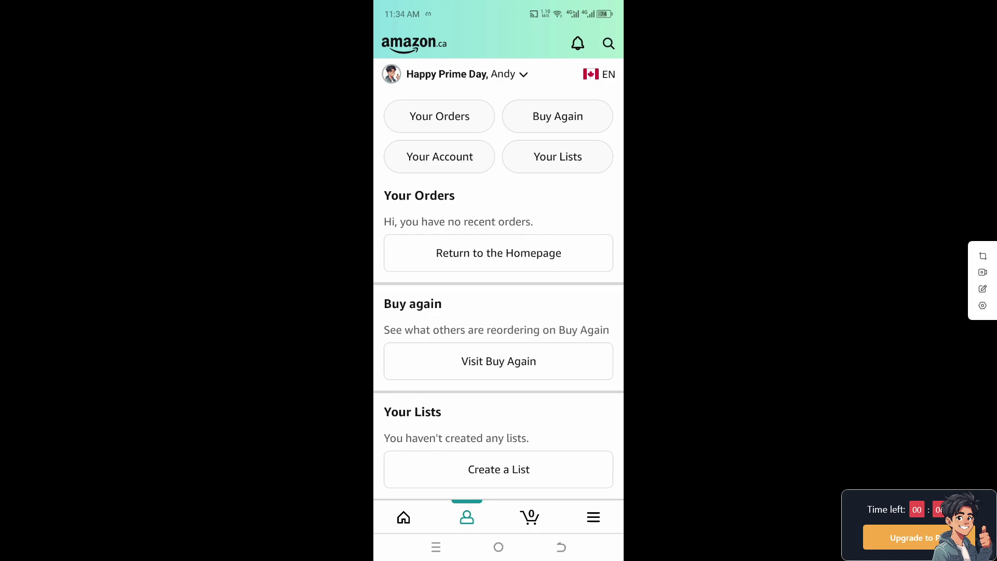
left_click(439, 116)
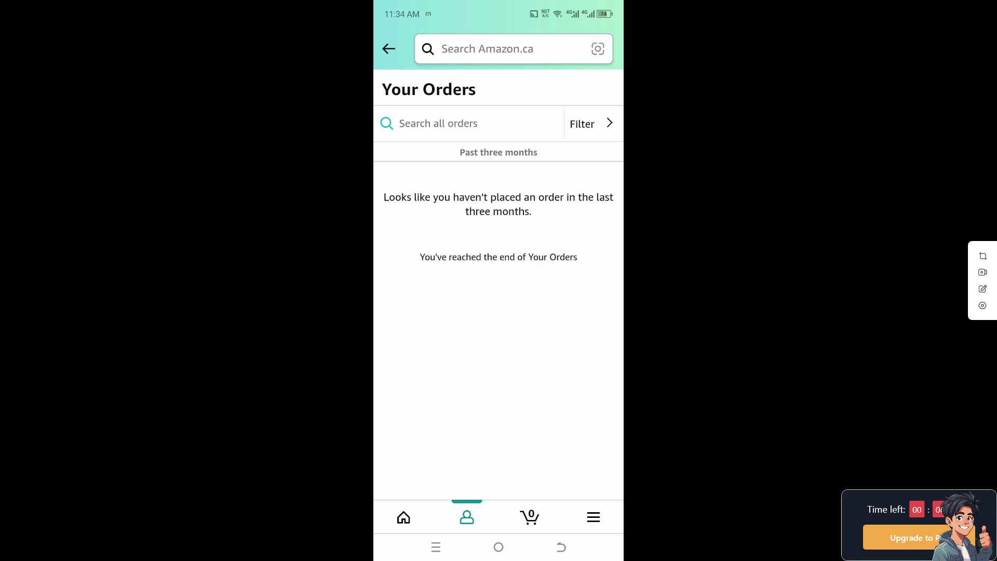
left_click(582, 123)
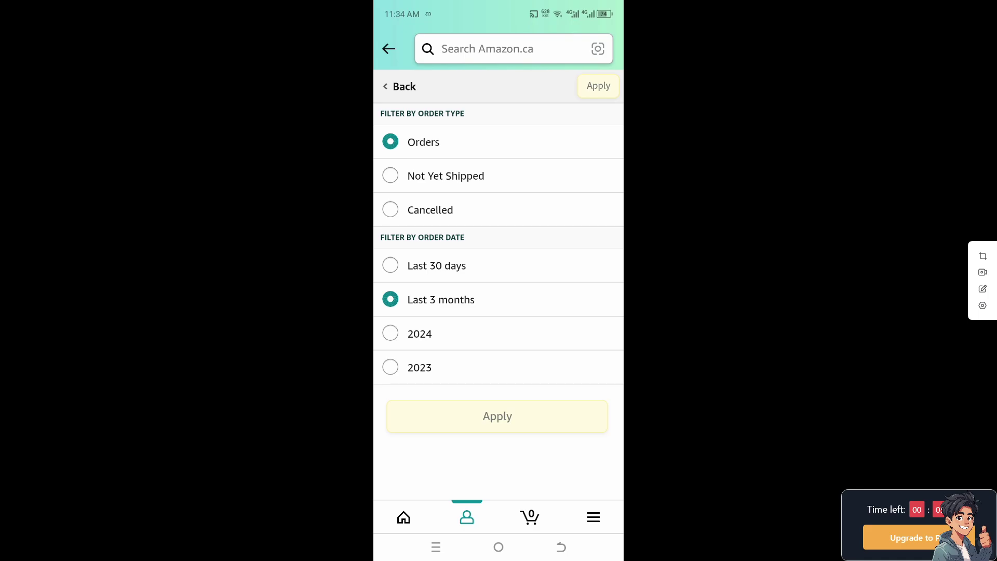
left_click(497, 416)
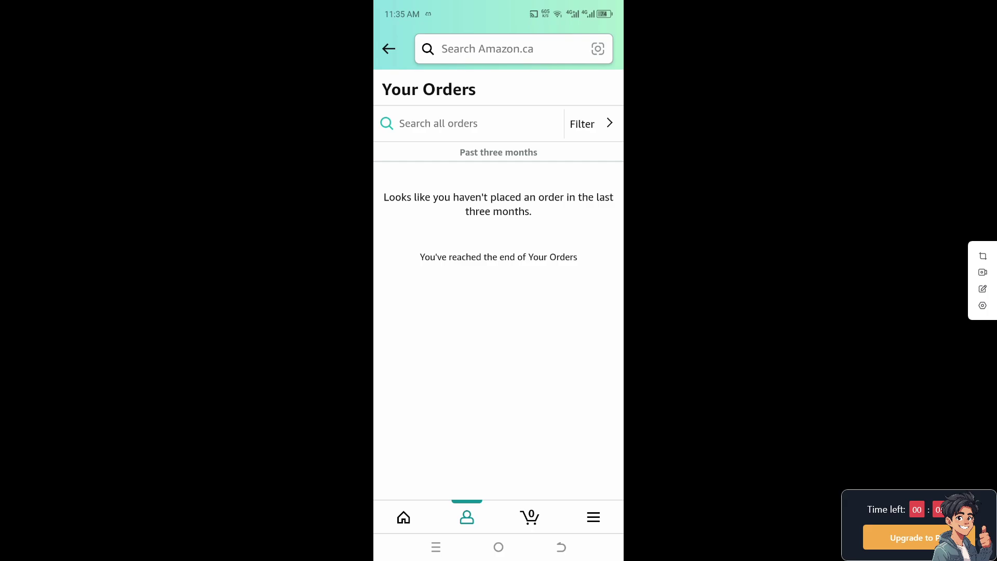
left_click(438, 123)
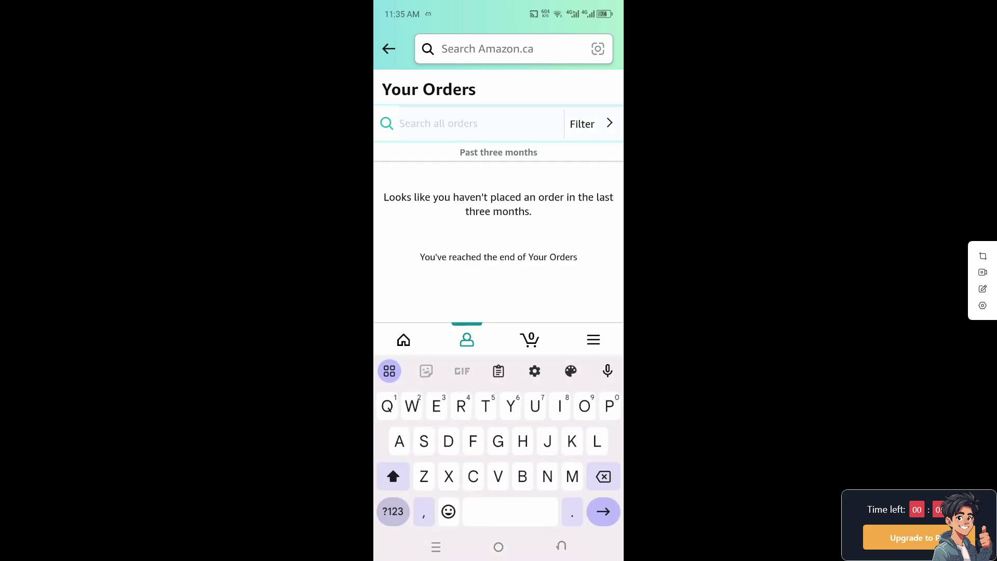
left_click(388, 48)
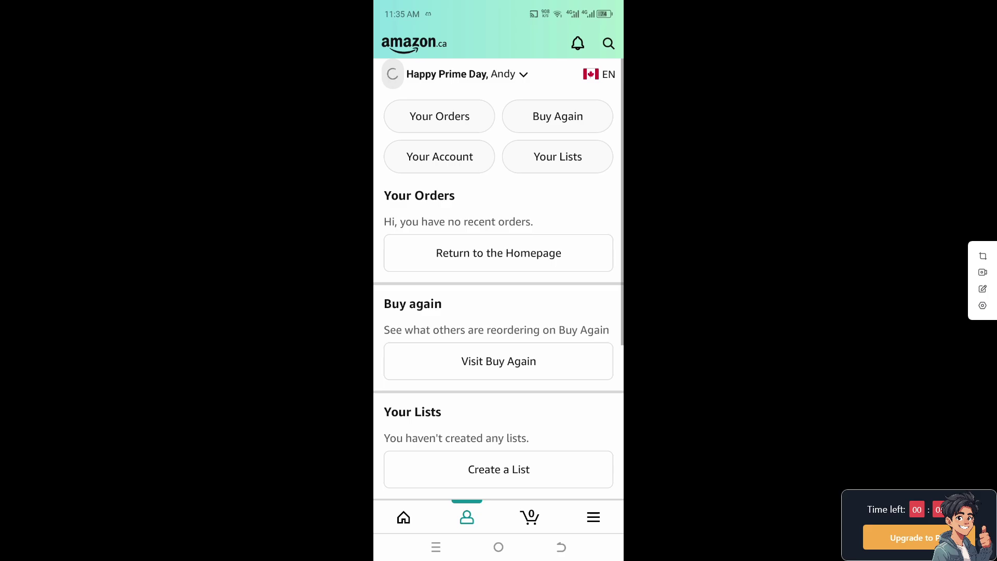
left_click(439, 116)
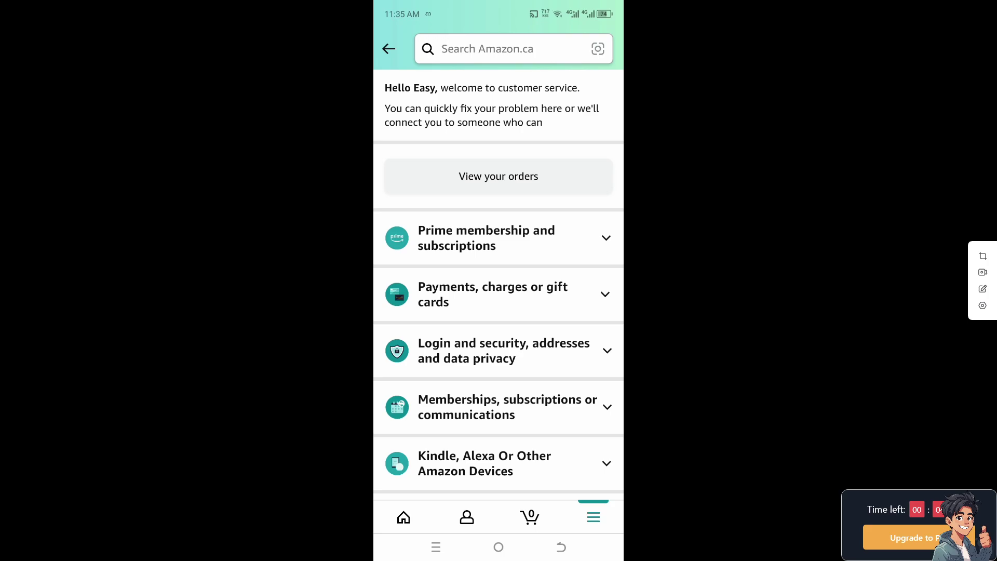
Expand the Something else help topic to reveal articles on missing packages, late deliveries, tracking and refunds
scroll(499, 285, "down", 3)
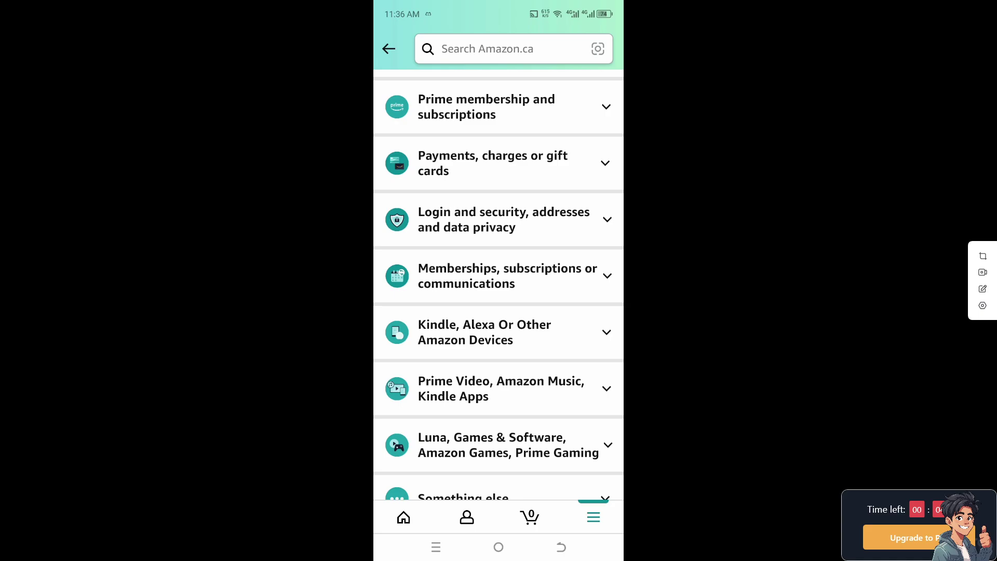
scroll(498, 284, "down", 5)
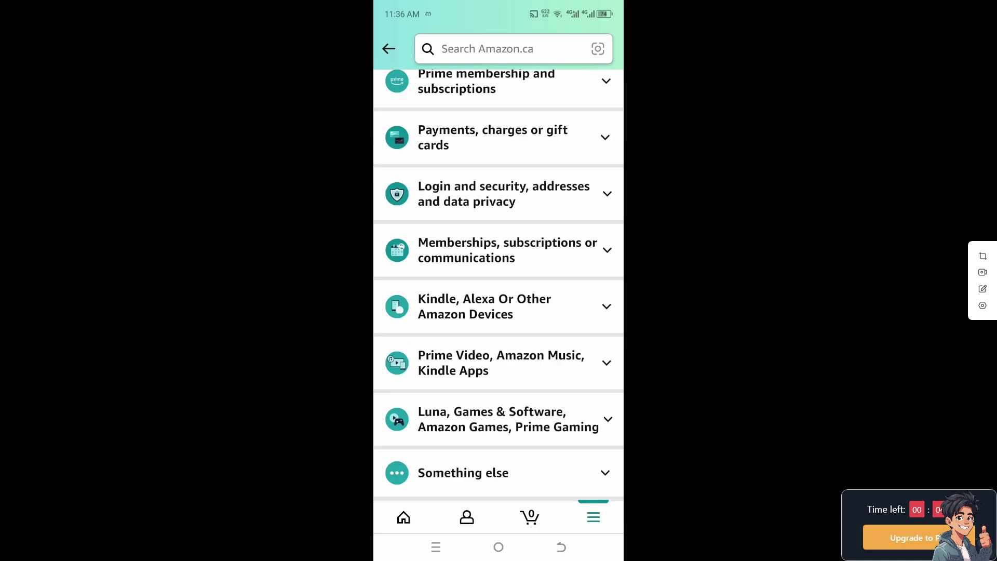
left_click(463, 279)
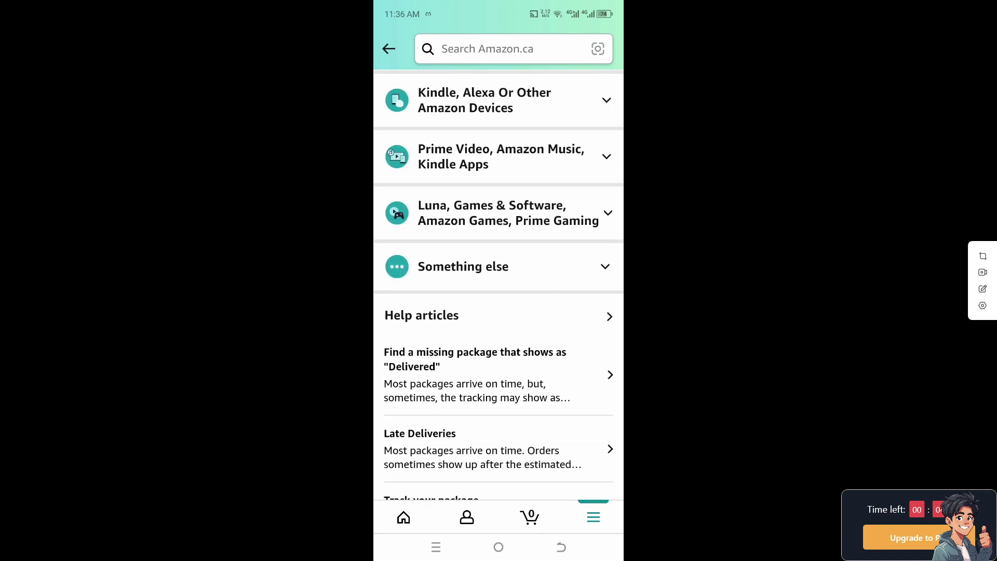
scroll(498, 284, "down", 2)
scroll(498, 285, "down", 3)
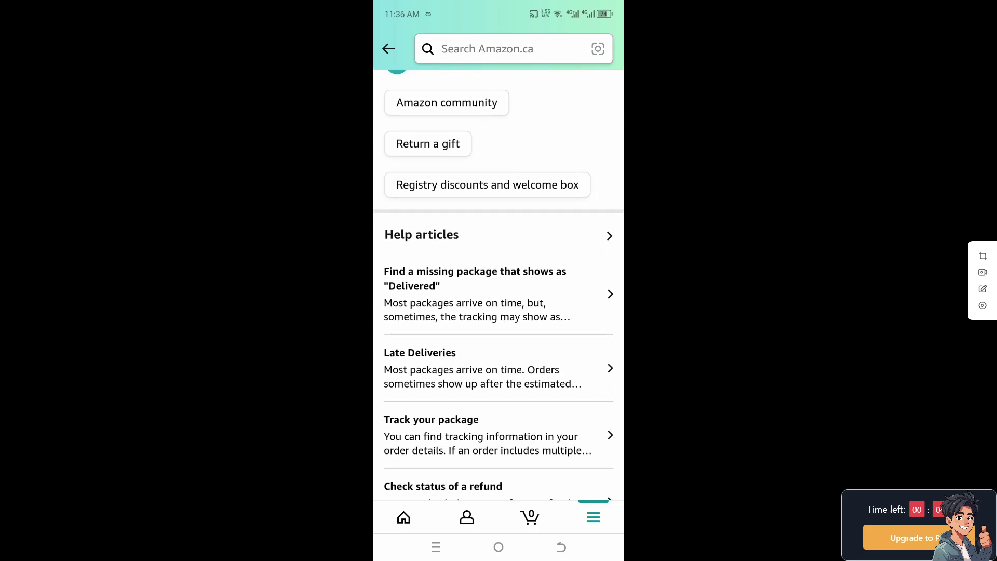